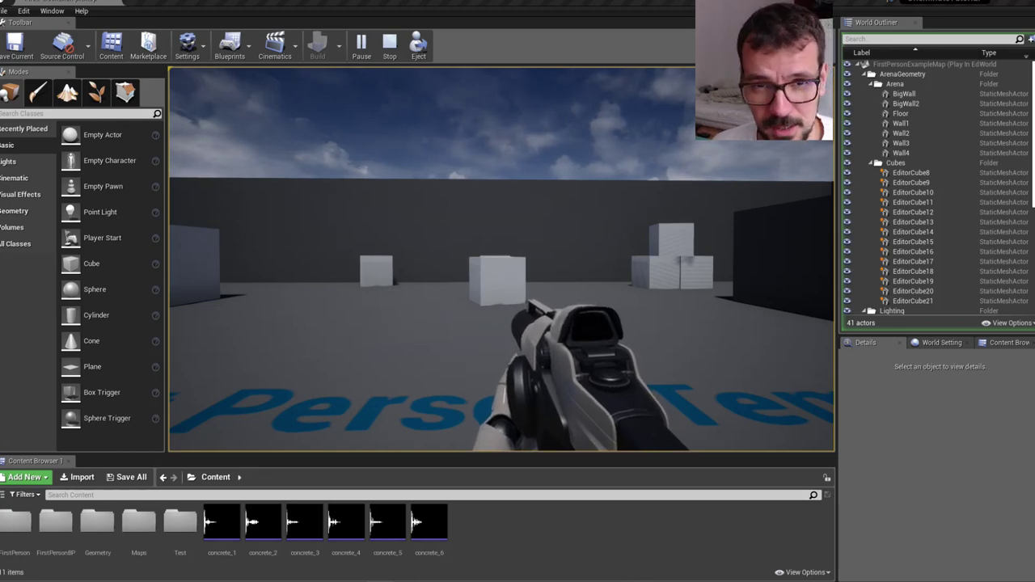
# - Take control of the play-in-editor view, look around, then stop the test session
pyautogui.click(638, 291)
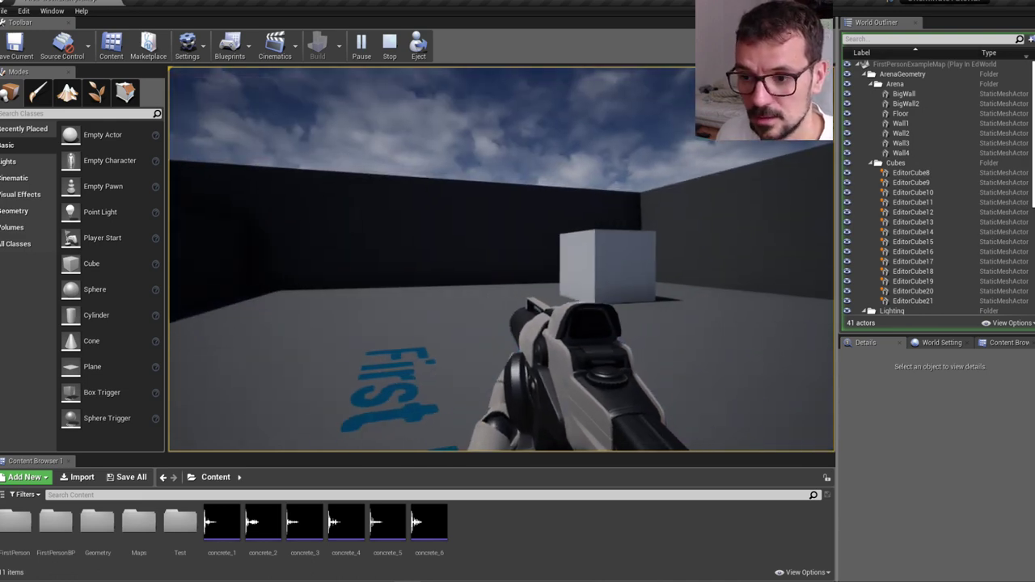
pyautogui.press('Escape')
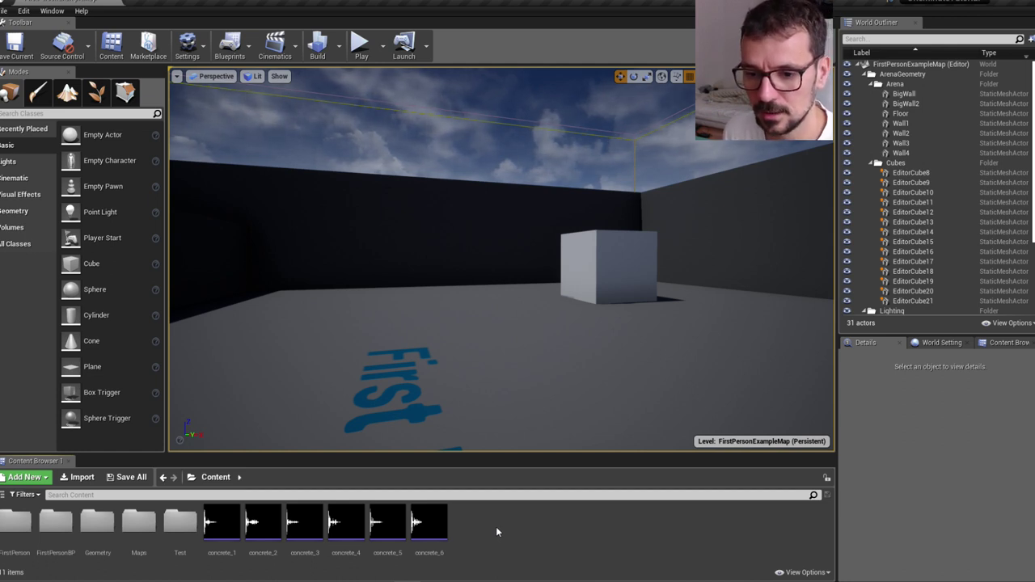
# - Create a Sound Cue from the concrete_1 sound, accepting the default name
pyautogui.click(219, 540)
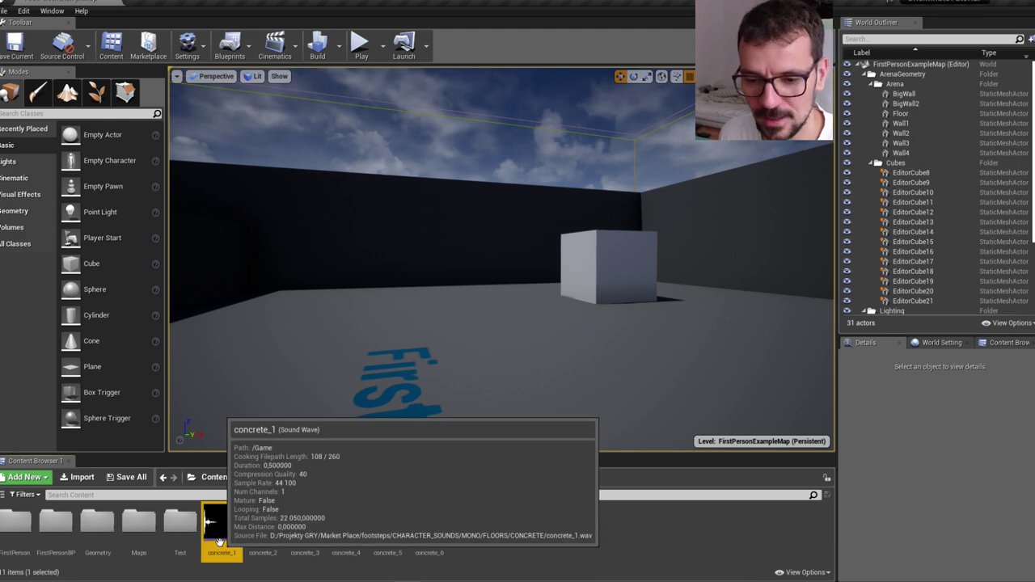
pyautogui.rightClick(218, 541)
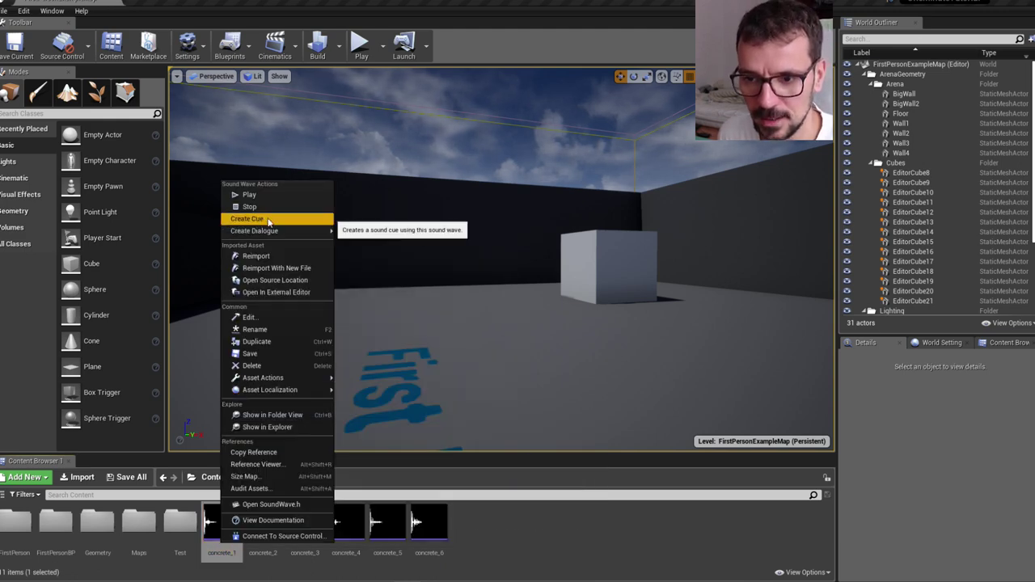
pyautogui.click(273, 221)
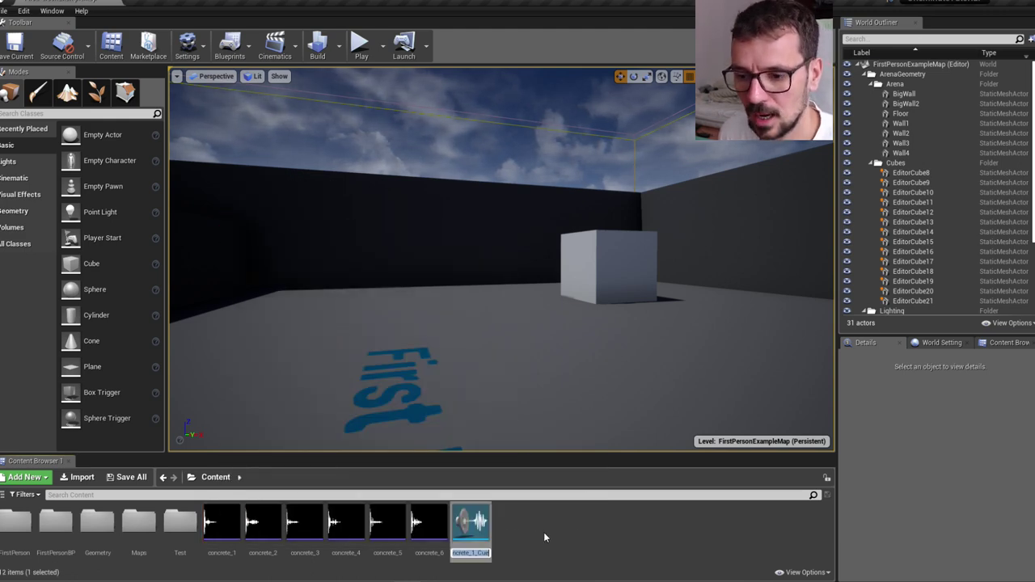
pyautogui.press('Return')
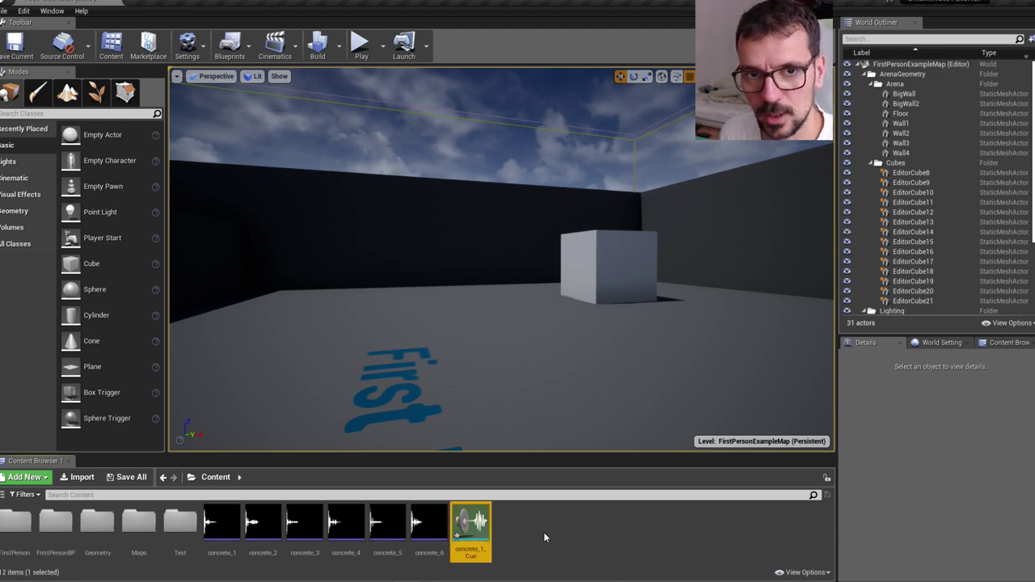
# - Rename the new cue to concrete_Cue by removing the _1 suffix
pyautogui.click(480, 552)
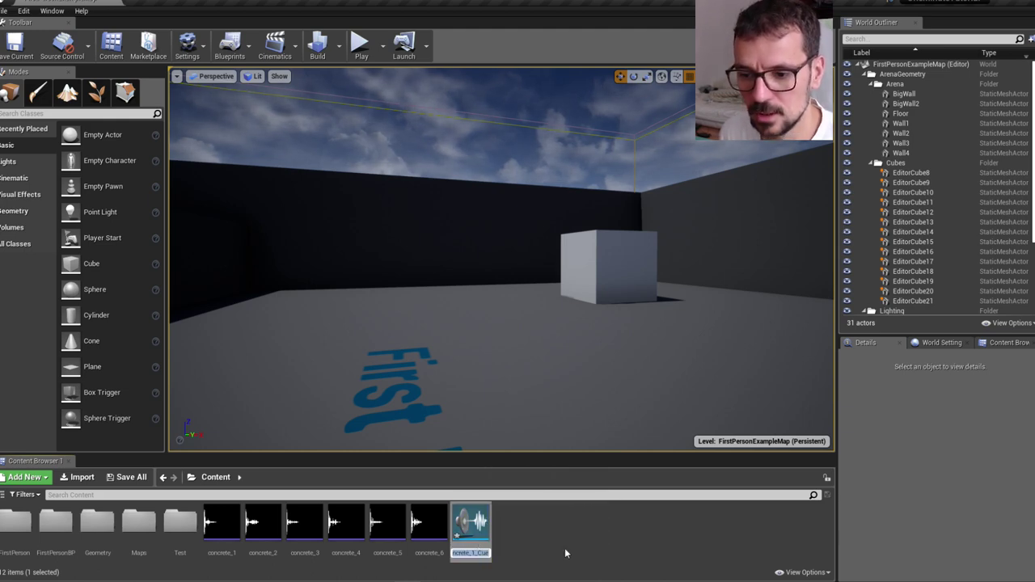
pyautogui.press('End')
pyautogui.press('Left')
pyautogui.press('Left')
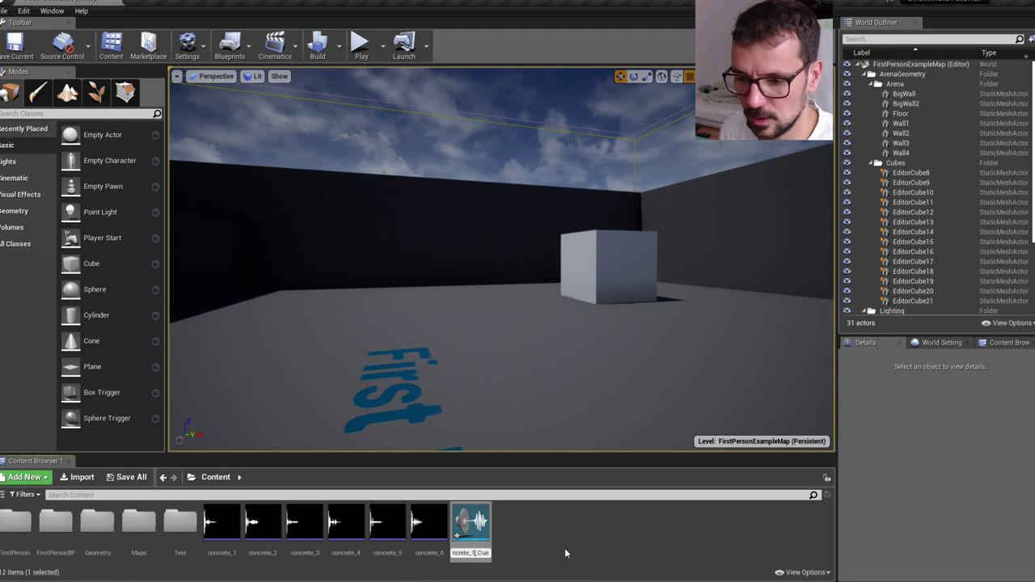
pyautogui.press('BackSpace')
pyautogui.press('BackSpace')
pyautogui.press('Return')
pyautogui.click(565, 550)
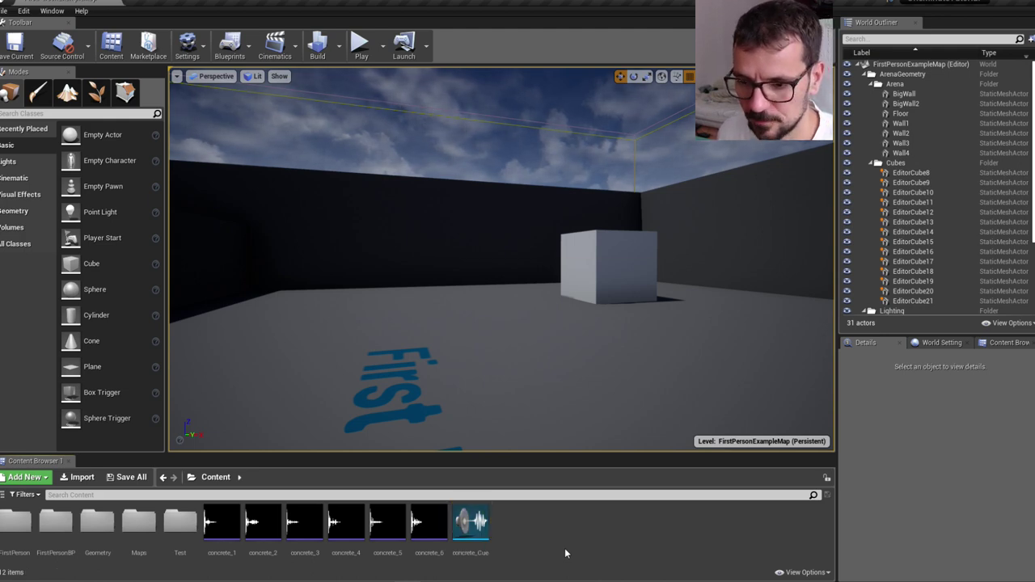
# - Open concrete_Cue in a floating editor and delete its single concrete_1 Wave Player node
pyautogui.doubleClick(471, 529)
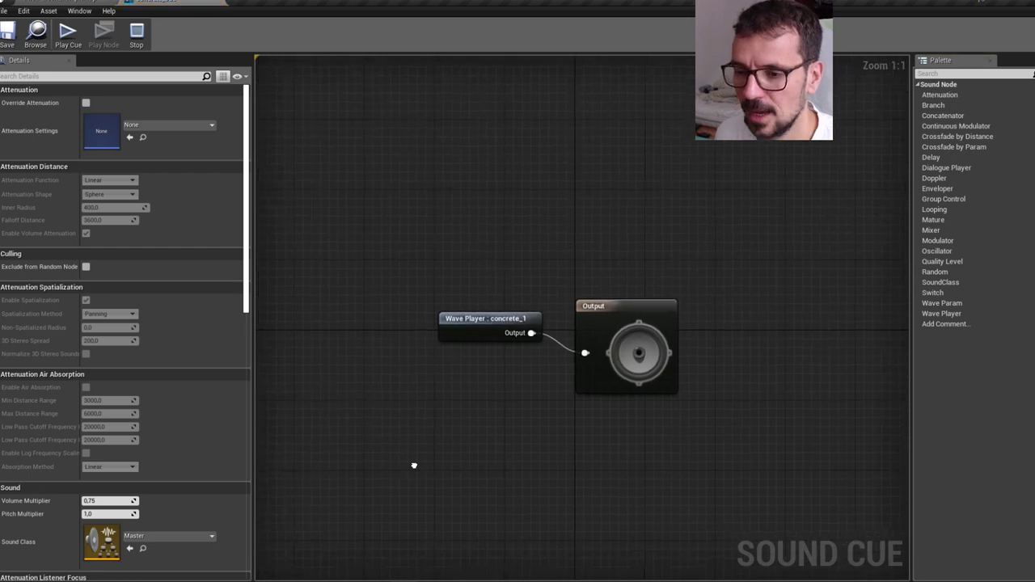
pyautogui.doubleClick(218, 5)
pyautogui.scroll(-4, 493, 235)
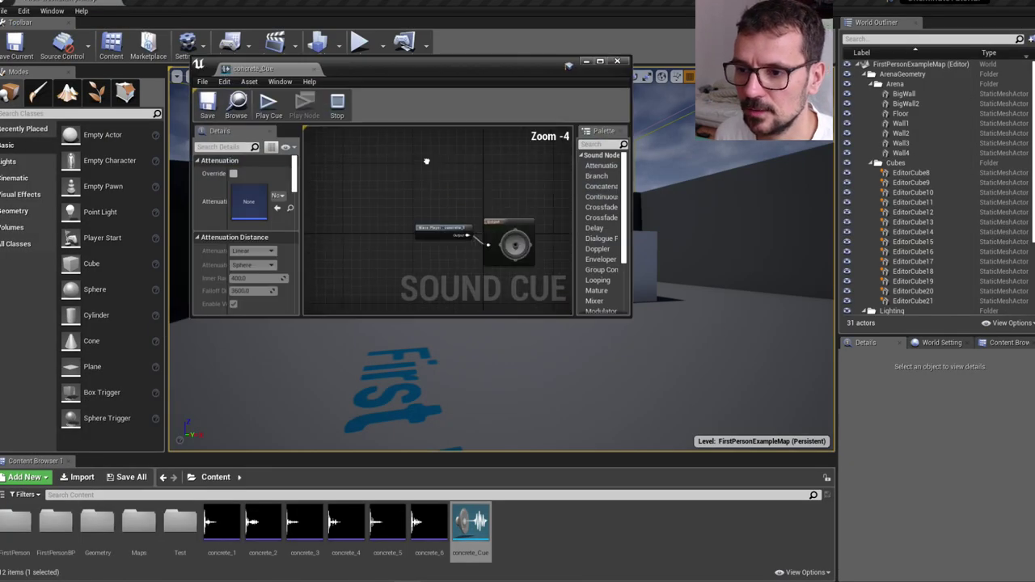
pyautogui.scroll(2, 429, 178)
pyautogui.click(424, 228)
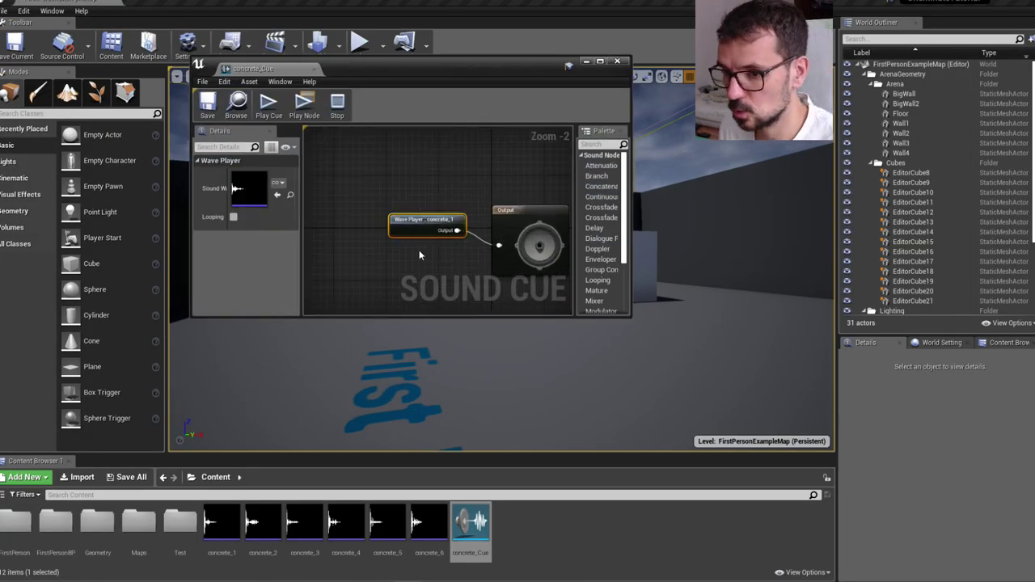
pyautogui.press('Delete')
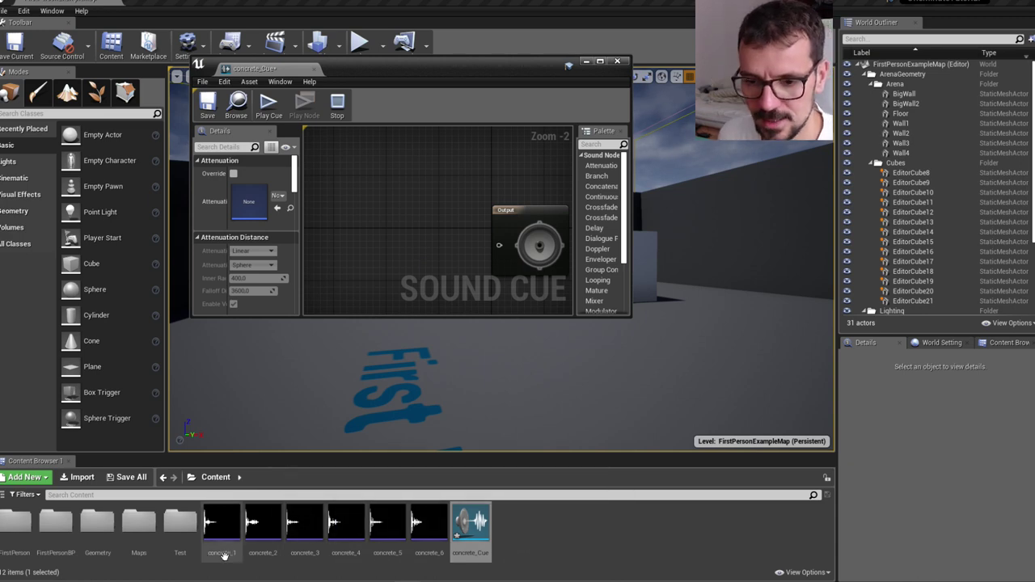
# - Drag concrete_1 through concrete_6 from the Content Browser into the cue graph
pyautogui.click(223, 524)
pyautogui.keyDown('shift'); pyautogui.click(429, 524); pyautogui.keyUp('shift')
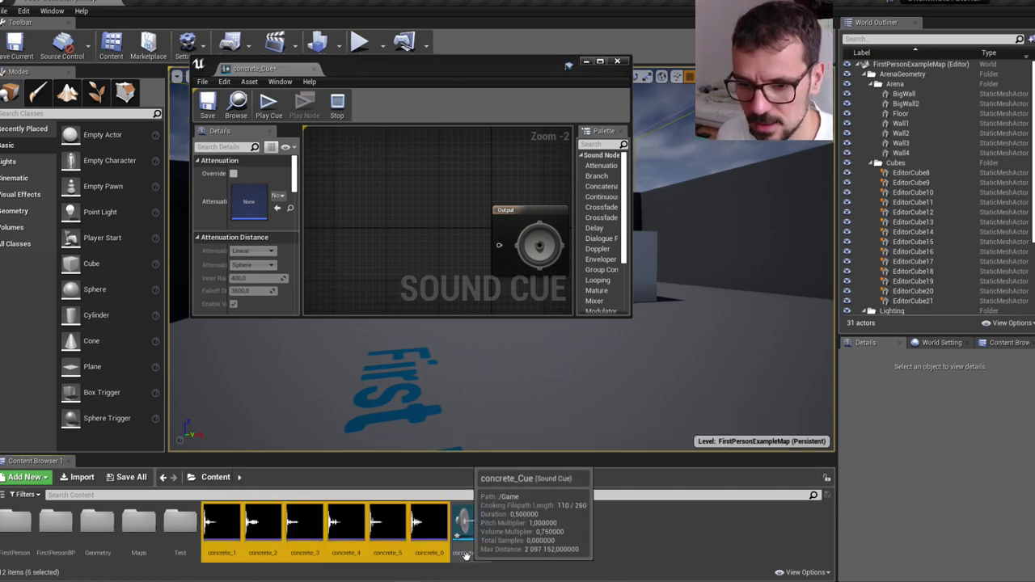
pyautogui.moveTo(225, 546); pyautogui.dragTo(363, 181)
# - Maximise the cue editor, shift the six Wave Players left, and add a Random node
pyautogui.click(600, 63)
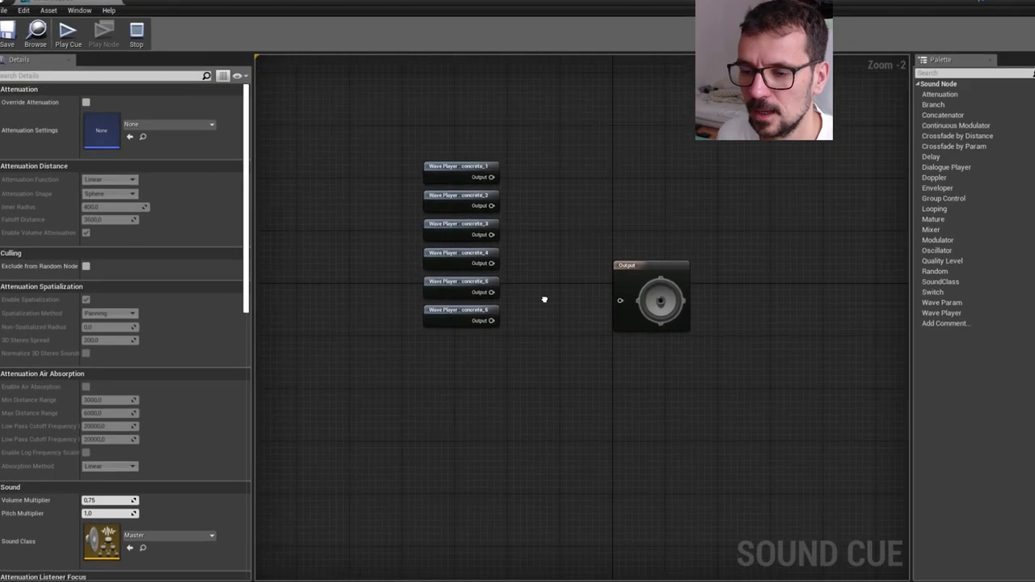
pyautogui.moveTo(623, 208); pyautogui.dragTo(485, 389)
pyautogui.moveTo(527, 238); pyautogui.dragTo(417, 248)
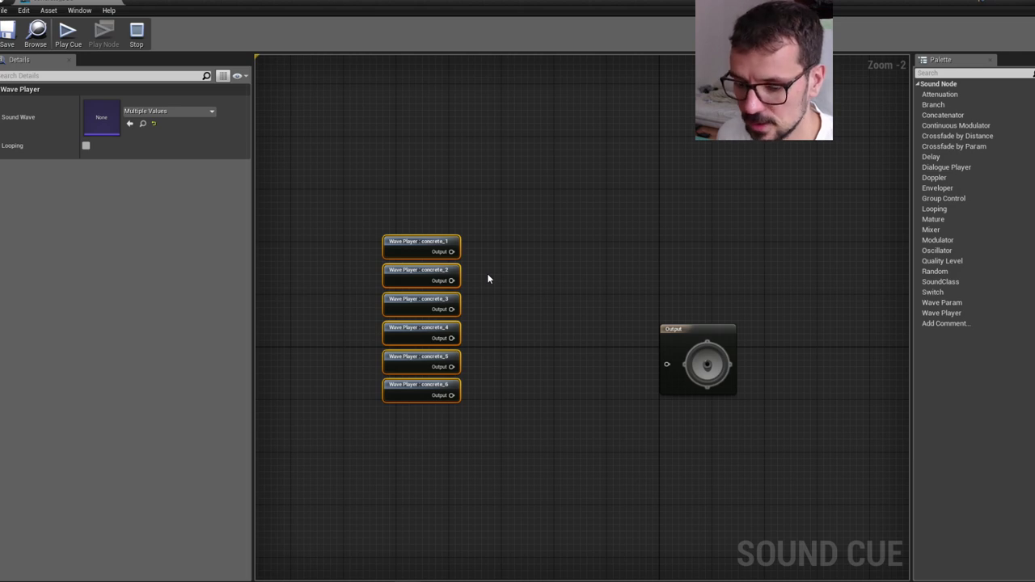
pyautogui.rightClick(487, 275)
pyautogui.write('ran')
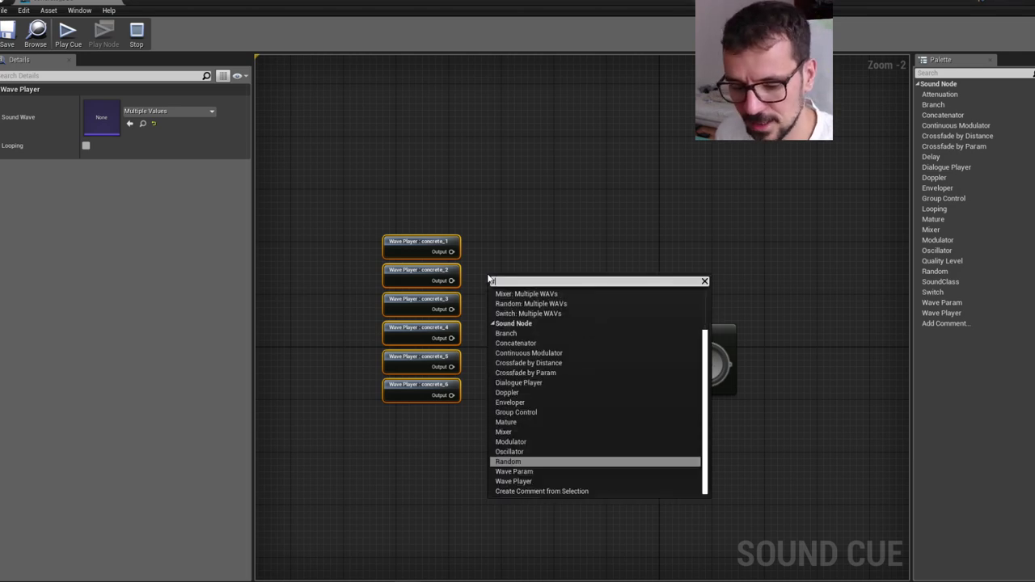
pyautogui.click(512, 333)
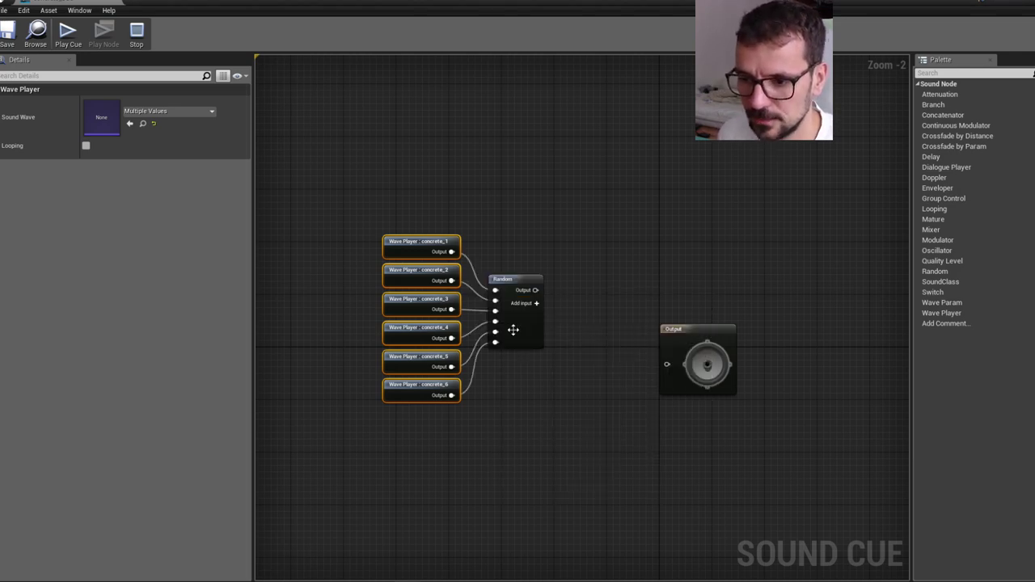
# - Wire the Random node into Output, tidy the node layout, and audition the randomized cue
pyautogui.click(522, 293)
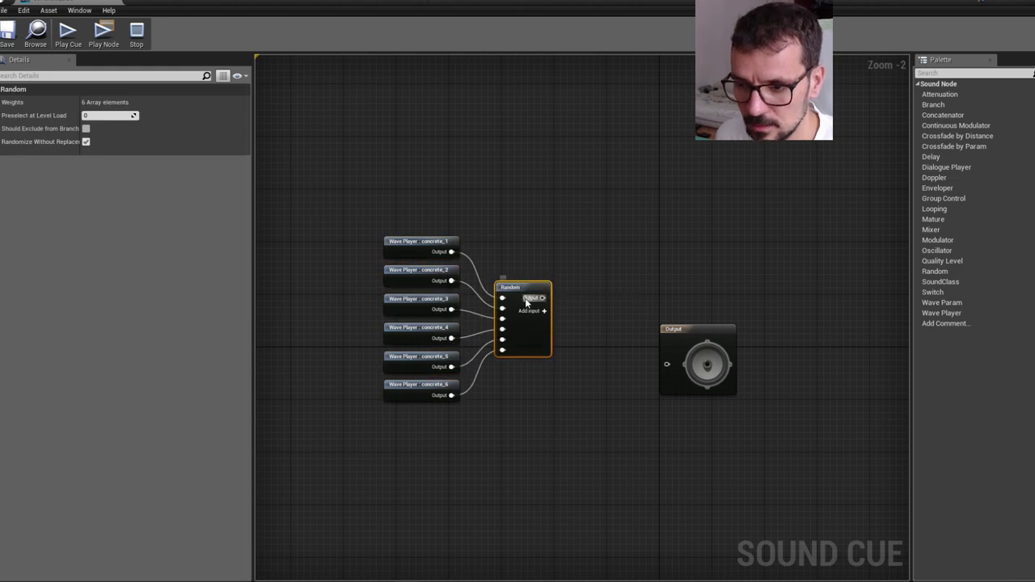
pyautogui.moveTo(342, 203); pyautogui.dragTo(408, 404)
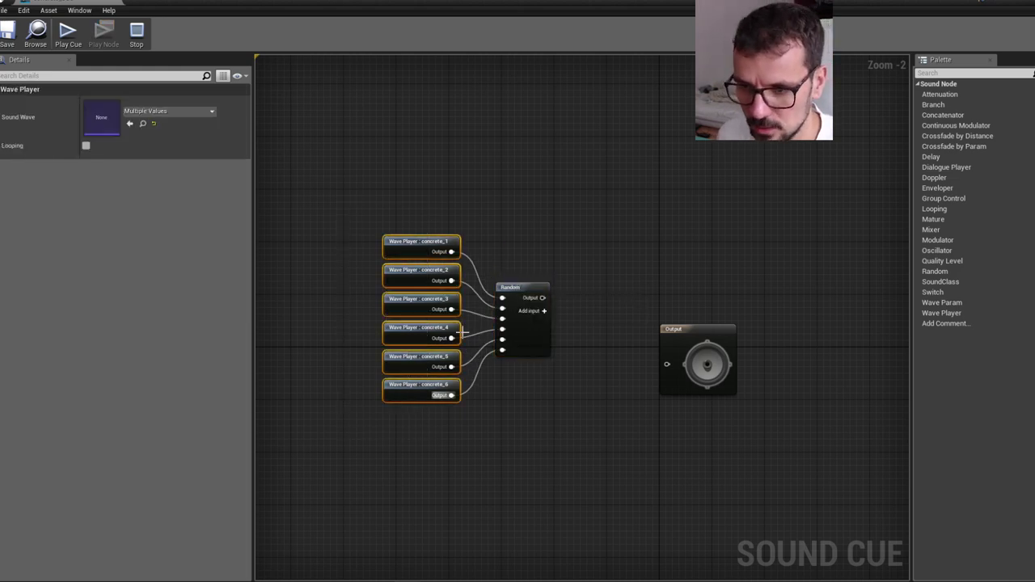
pyautogui.click(383, 171)
pyautogui.moveTo(364, 171); pyautogui.dragTo(439, 451)
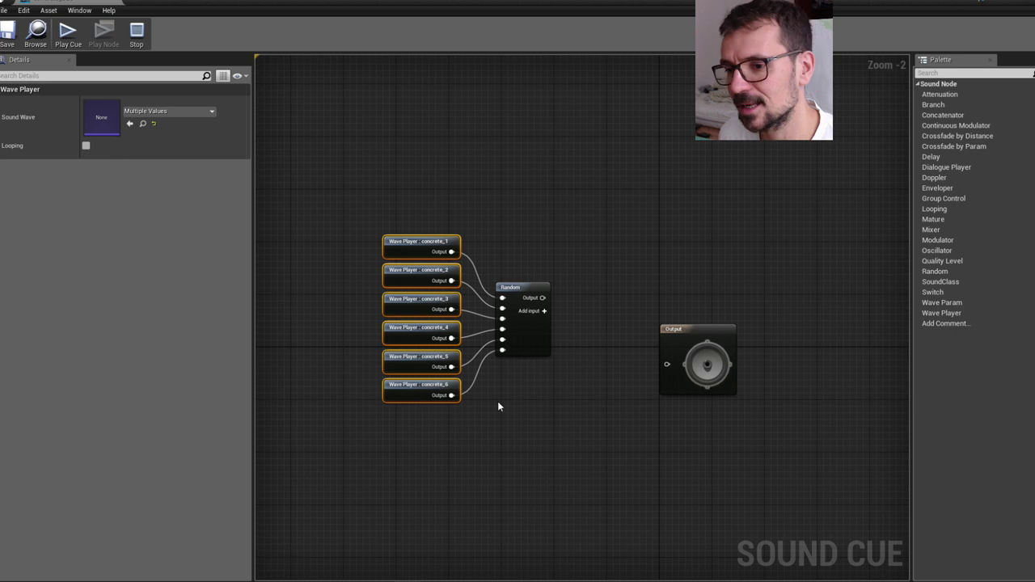
pyautogui.click(562, 361)
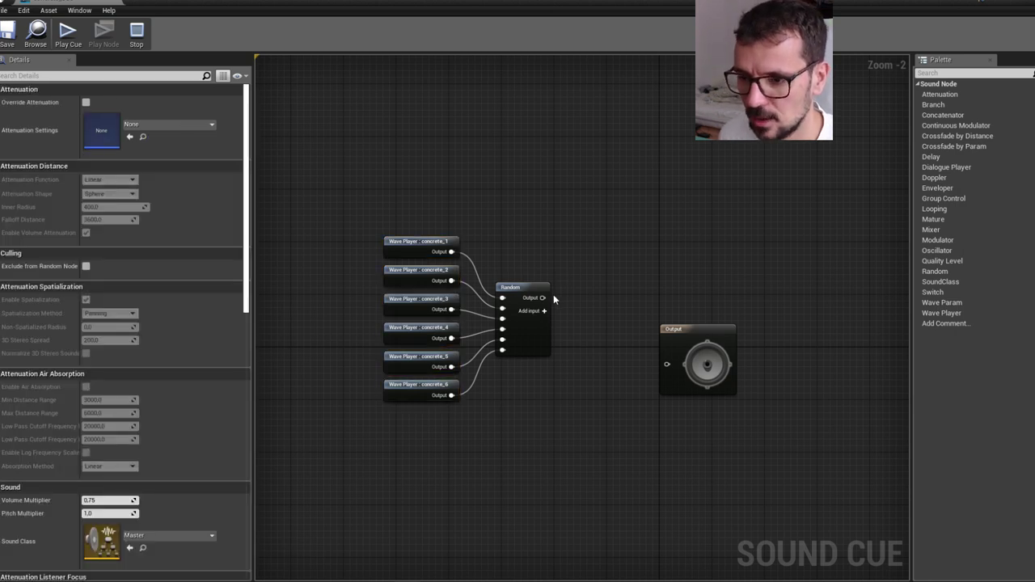
pyautogui.moveTo(542, 297); pyautogui.dragTo(667, 364)
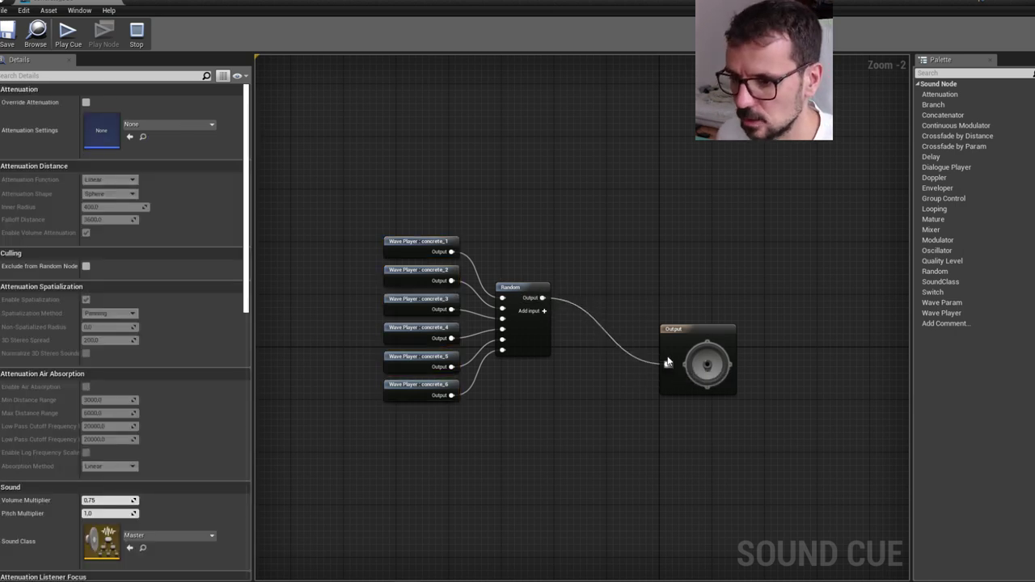
pyautogui.moveTo(606, 189); pyautogui.dragTo(363, 416)
pyautogui.moveTo(532, 340); pyautogui.dragTo(598, 399)
pyautogui.click(677, 333)
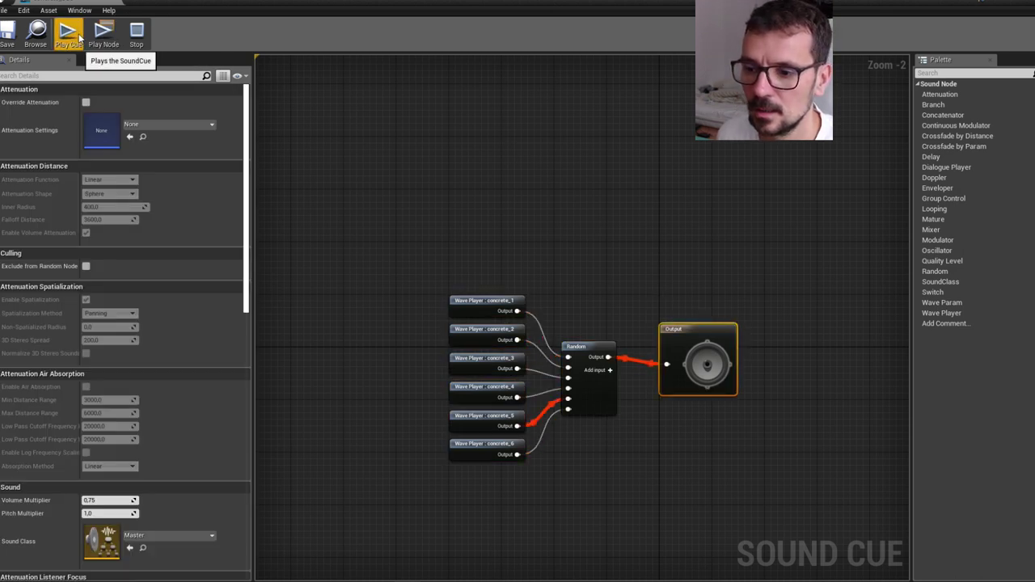
pyautogui.click(78, 37)
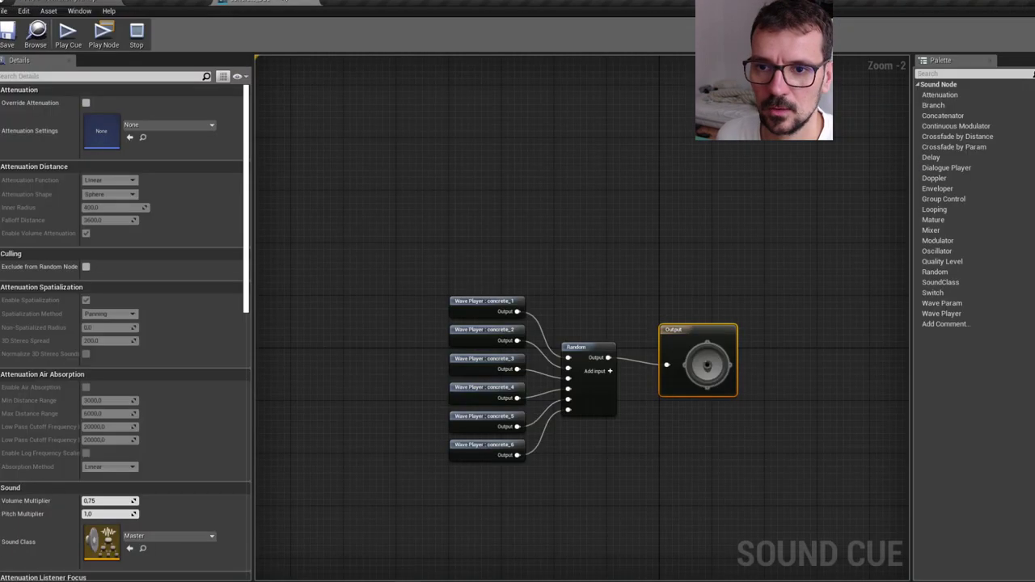
pyautogui.hotkey('alt', 'Tab')
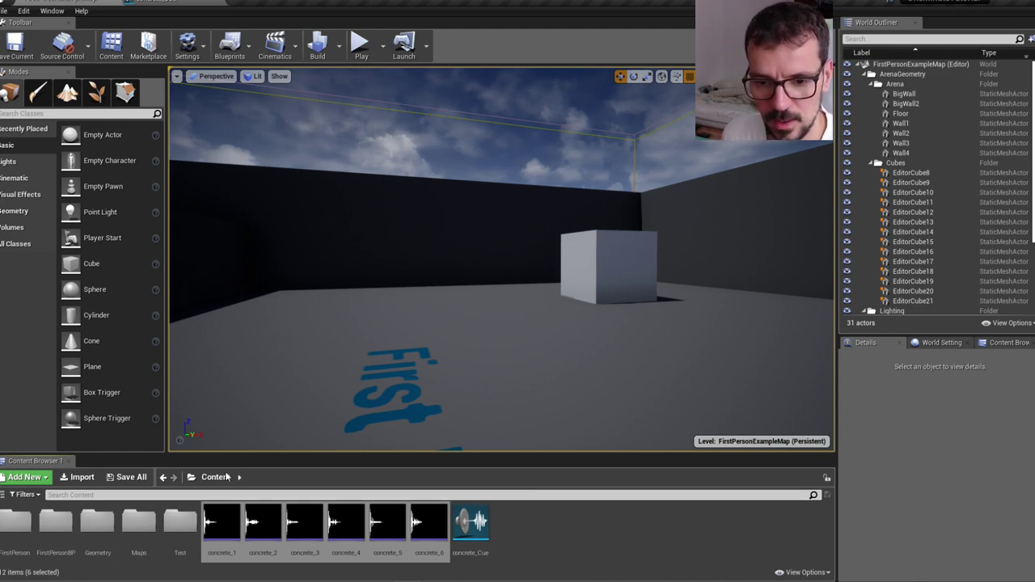
# - Browse to FirstPerson > Animations, open FirstPerson_AnimBP, and switch to Animation mode
pyautogui.doubleClick(12, 532)
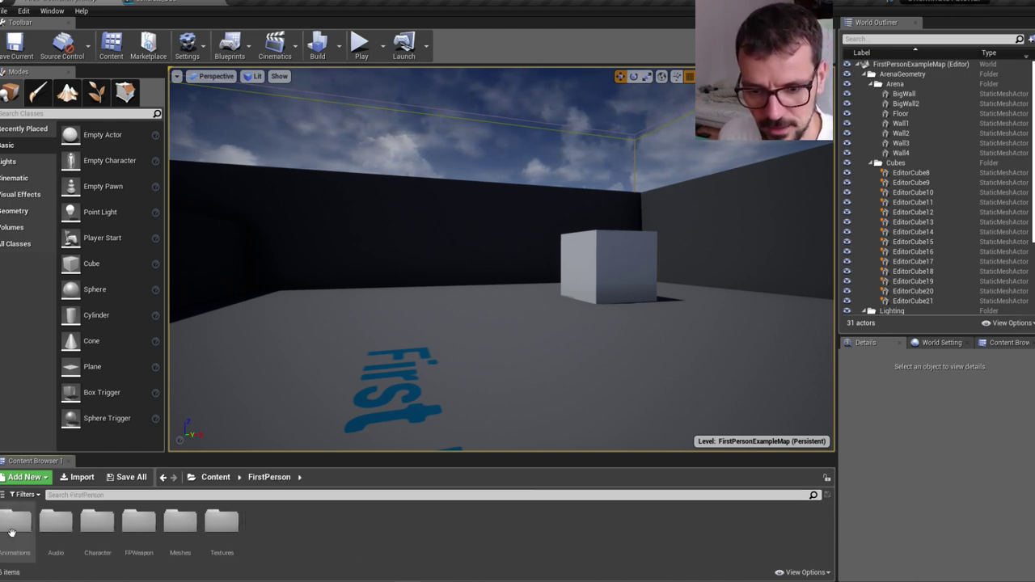
pyautogui.doubleClick(11, 532)
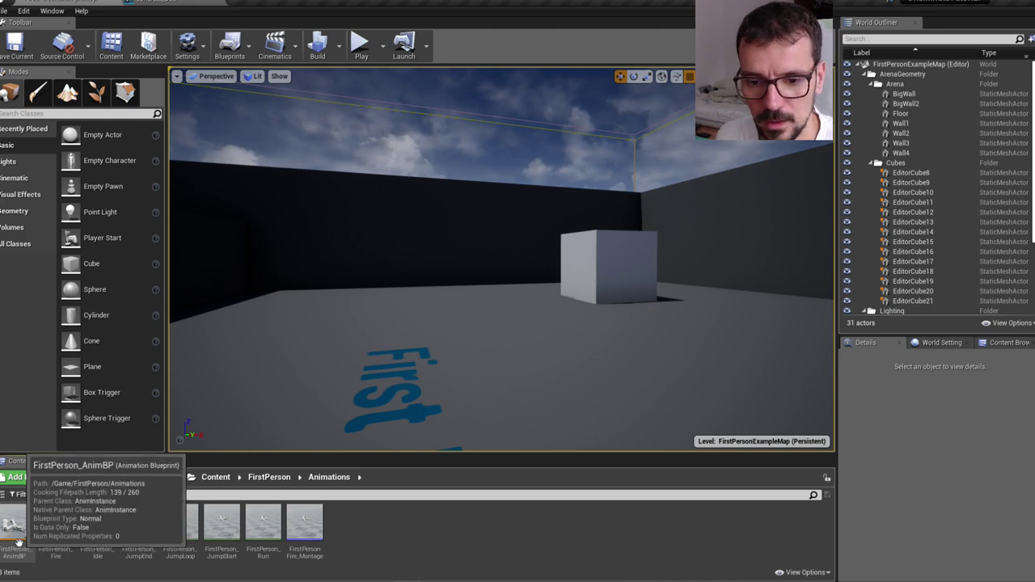
pyautogui.doubleClick(14, 530)
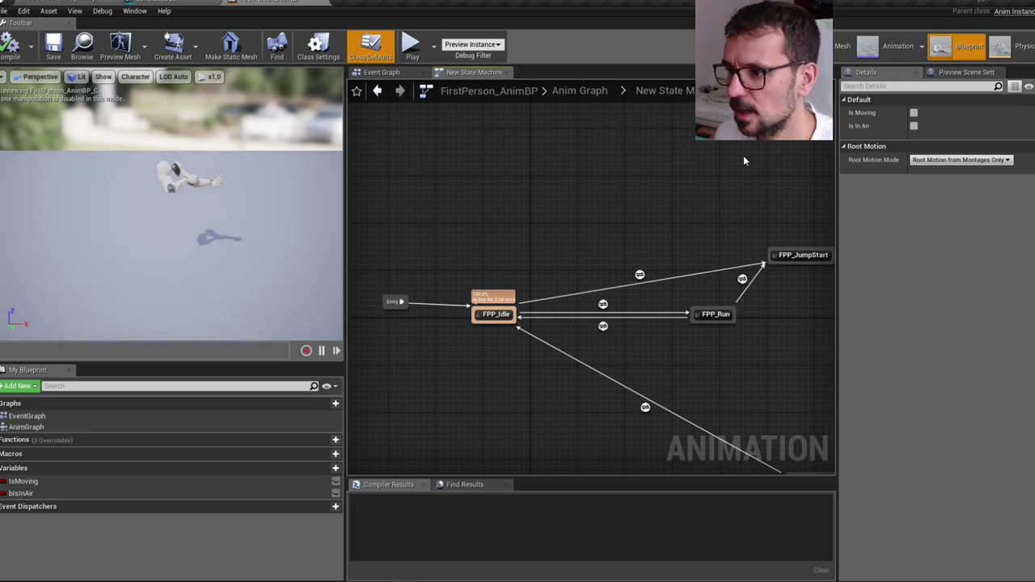
pyautogui.click(893, 45)
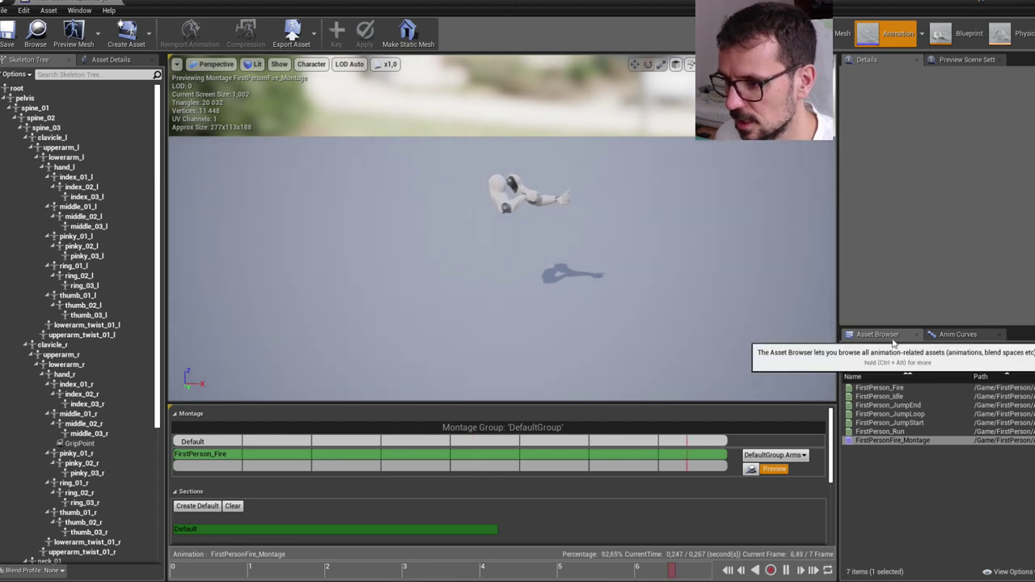
# - Preview FirstPerson_Run, frame the arms, then pause and scrub to about frame 12 of 25
pyautogui.click(899, 433)
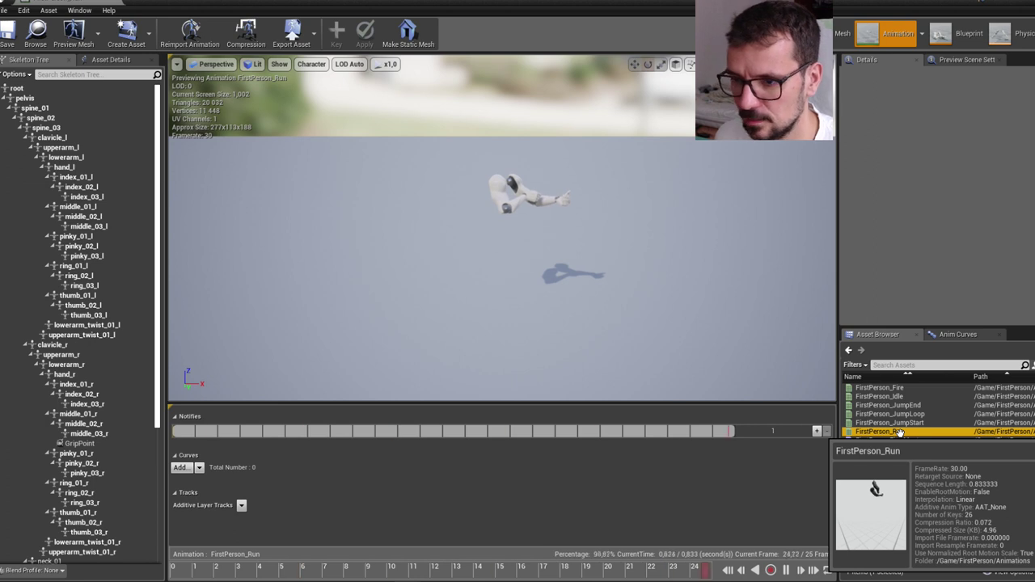
pyautogui.scroll(3, 503, 228)
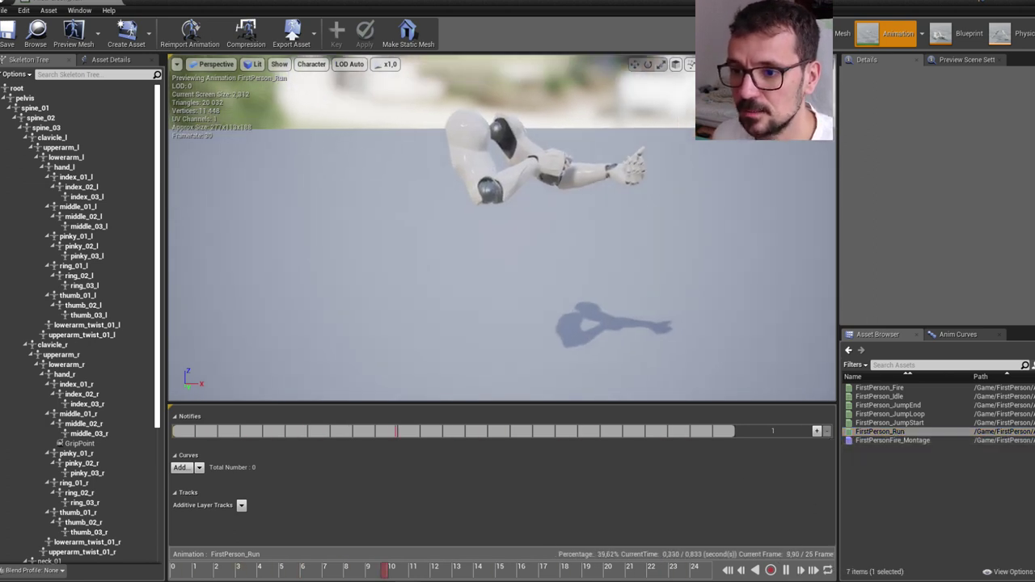
pyautogui.moveTo(506, 235); pyautogui.dragTo(511, 247, button='middle')
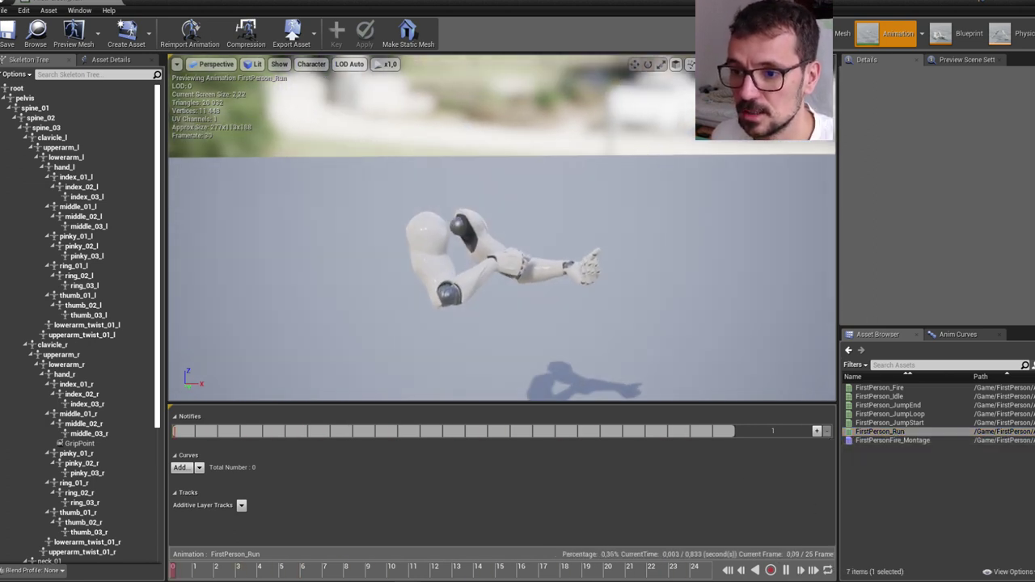
pyautogui.click(784, 570)
pyautogui.moveTo(419, 574)
pyautogui.mouseDown()
pyautogui.moveTo(275, 574)
pyautogui.moveTo(421, 576)
pyautogui.mouseUp()
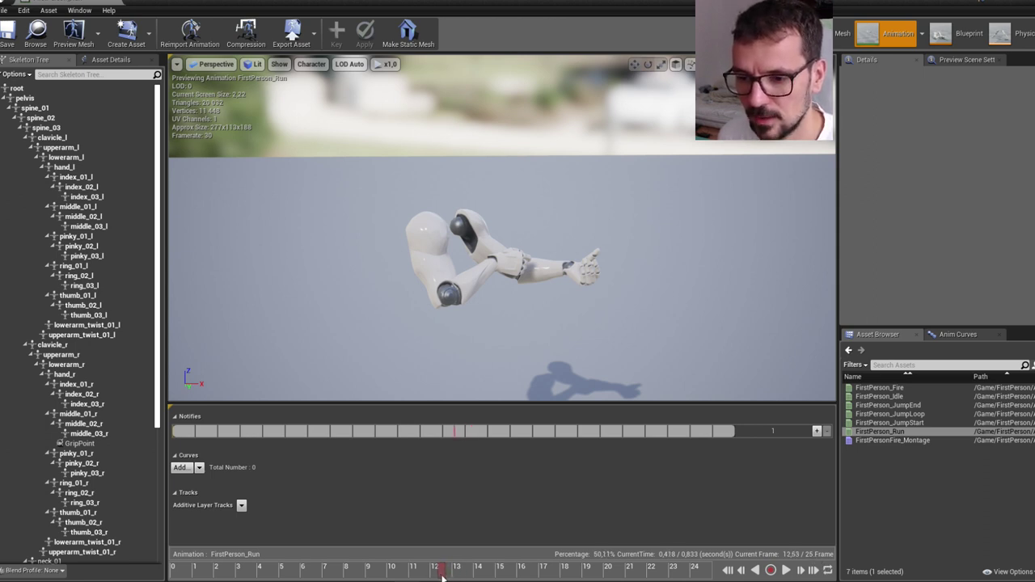
# - Add a Play Sound notify at frame 12 on the Notifies track and select it
pyautogui.rightClick(454, 431)
pyautogui.moveTo(485, 446)
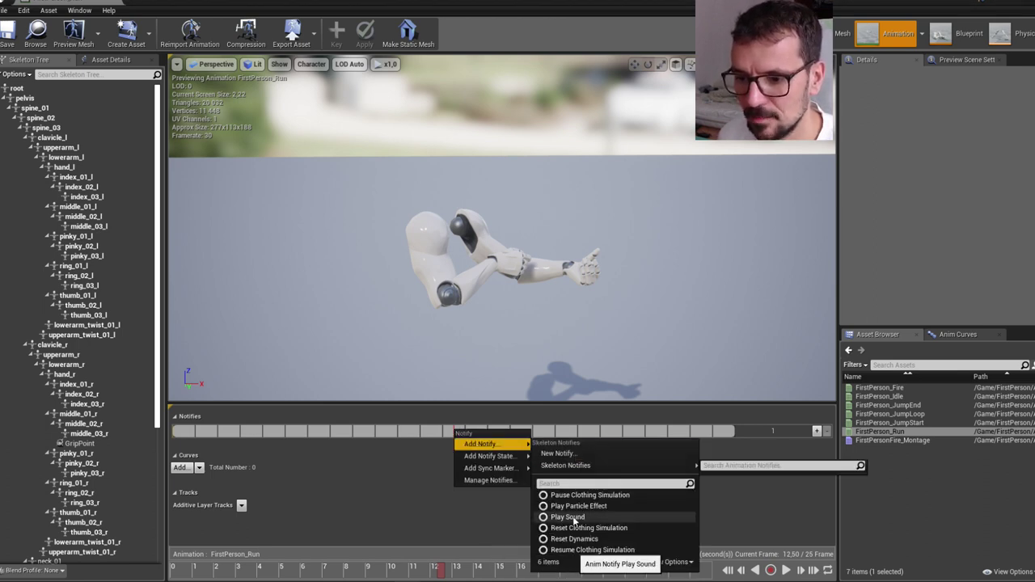
pyautogui.click(574, 517)
pyautogui.click(471, 432)
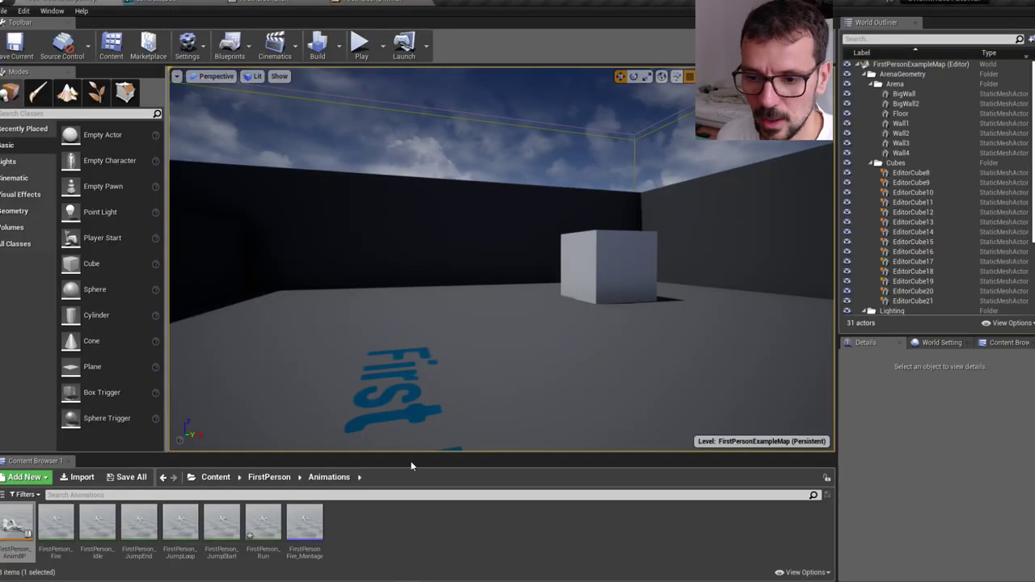
# - Select concrete_Cue in the Content root and assign it as the notify's Sound
pyautogui.click(216, 477)
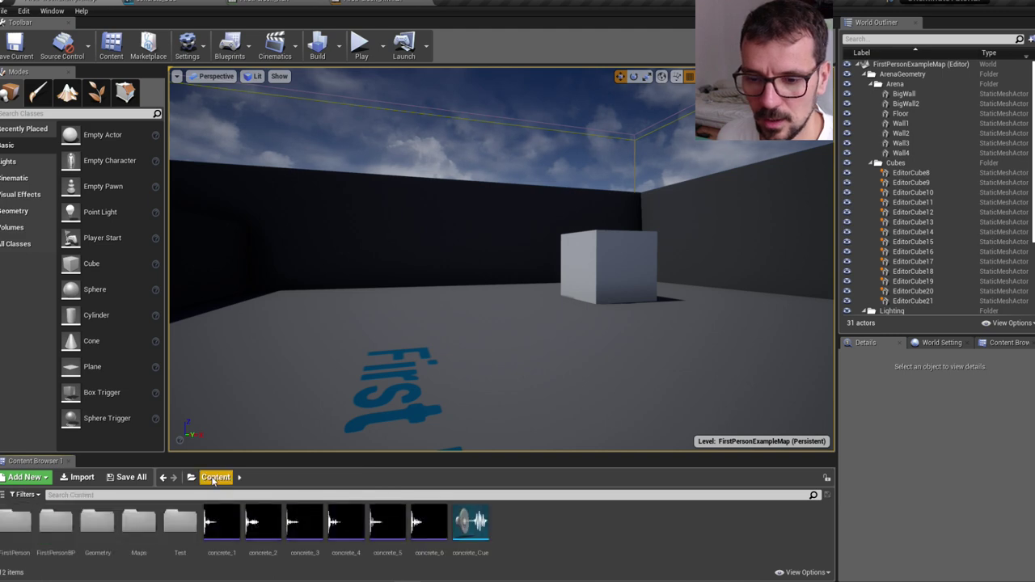
pyautogui.click(471, 526)
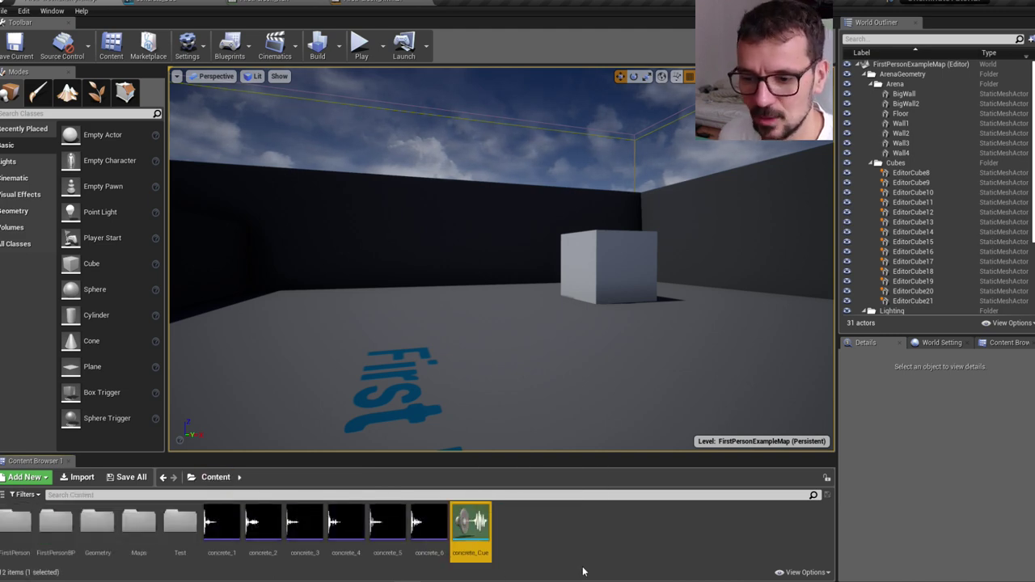
pyautogui.click(287, 3)
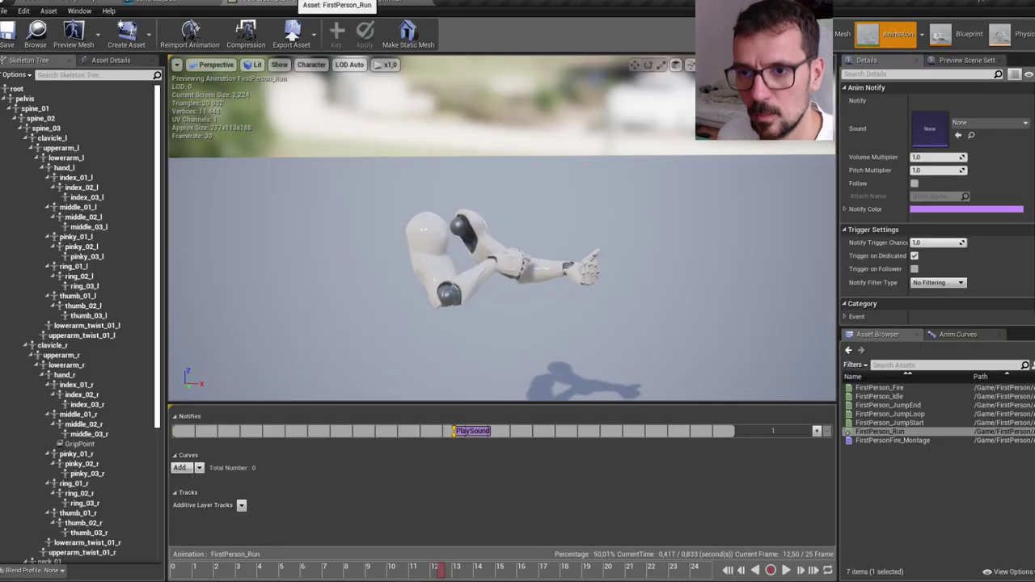
pyautogui.click(959, 136)
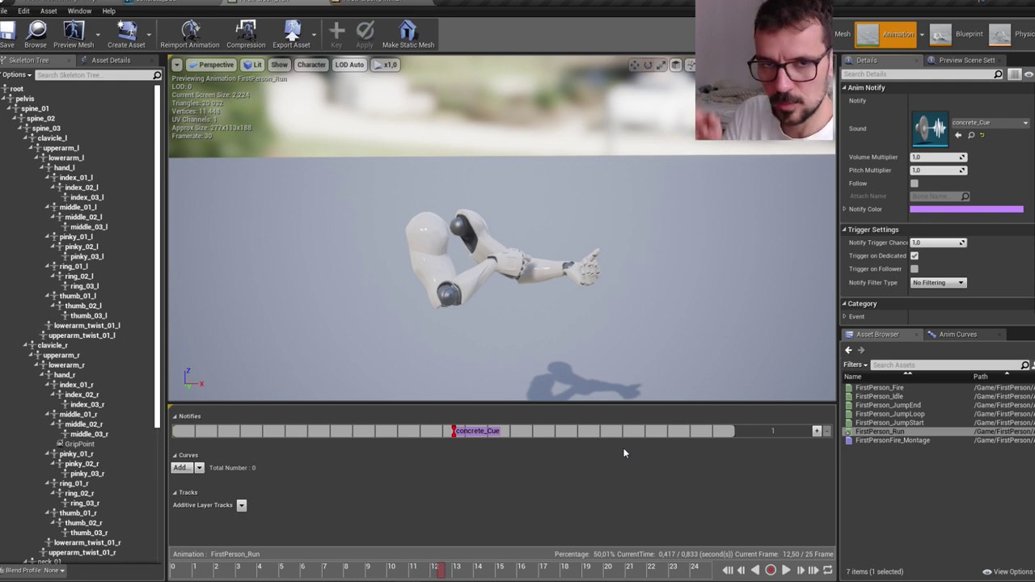
pyautogui.rightClick(679, 433)
# - Add a second concrete_Cue Play Sound notify near frame 23, nudged later to frame 25
pyautogui.moveTo(702, 448)
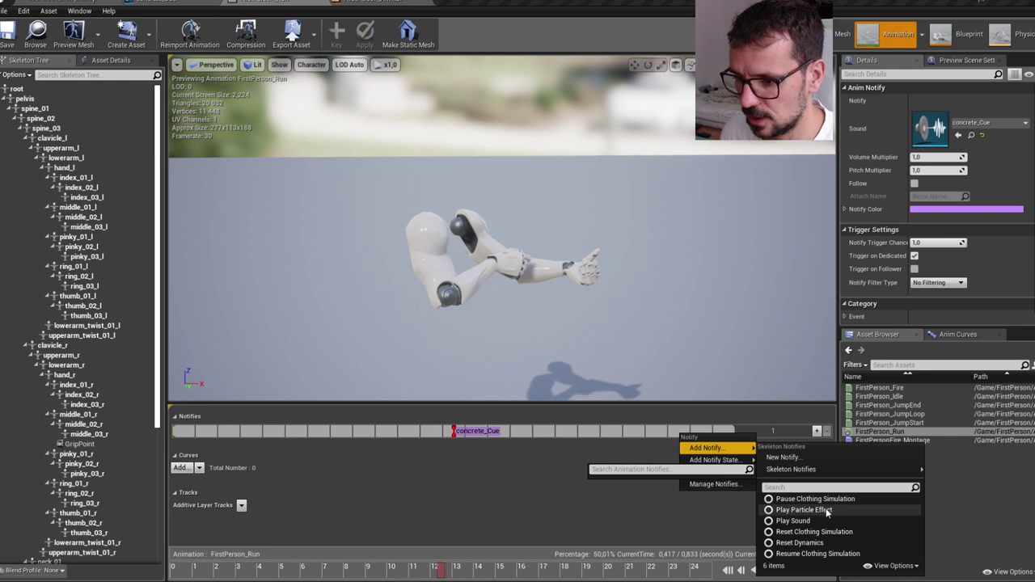
pyautogui.click(791, 520)
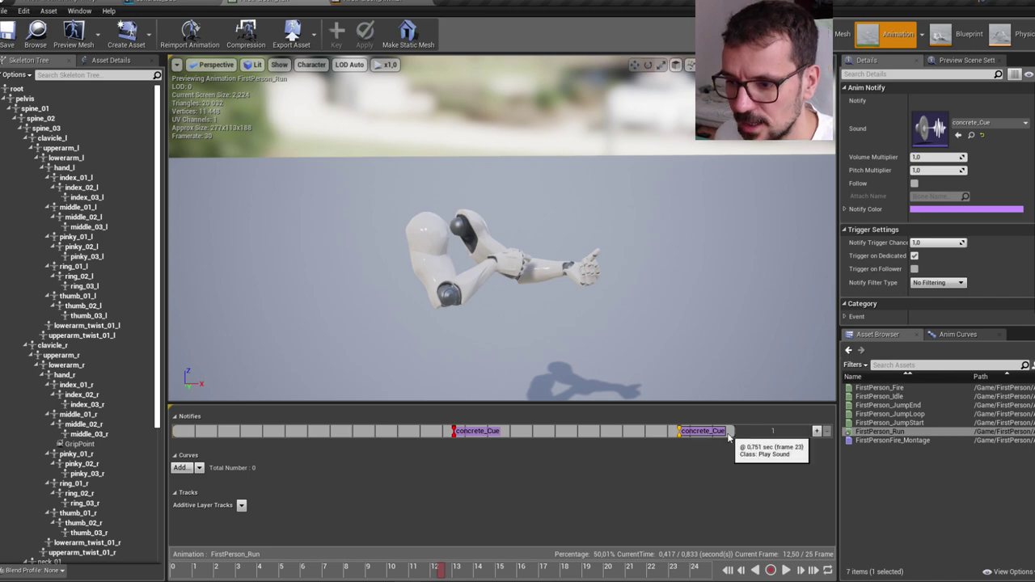
pyautogui.click(166, 2)
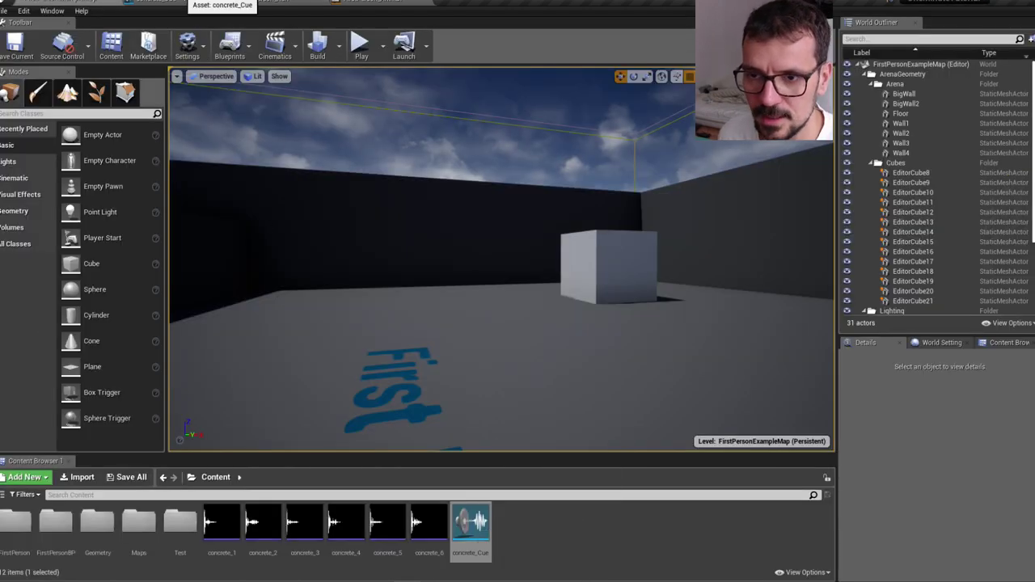
pyautogui.click(230, 4)
pyautogui.moveTo(694, 435); pyautogui.dragTo(757, 435)
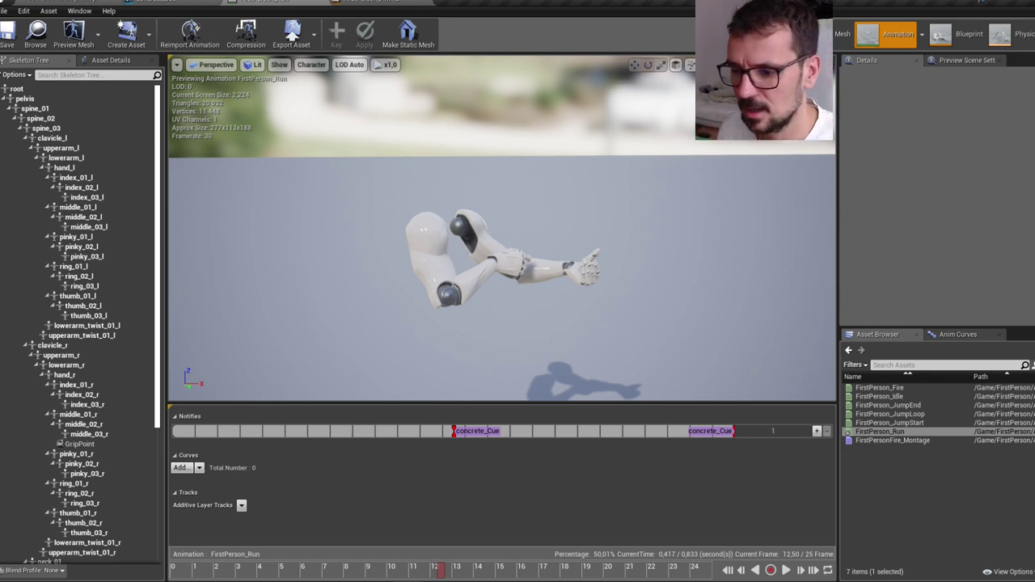
pyautogui.click(48, 3)
# - Save all modified assets and start Play to test the concrete footsteps
pyautogui.click(4, 11)
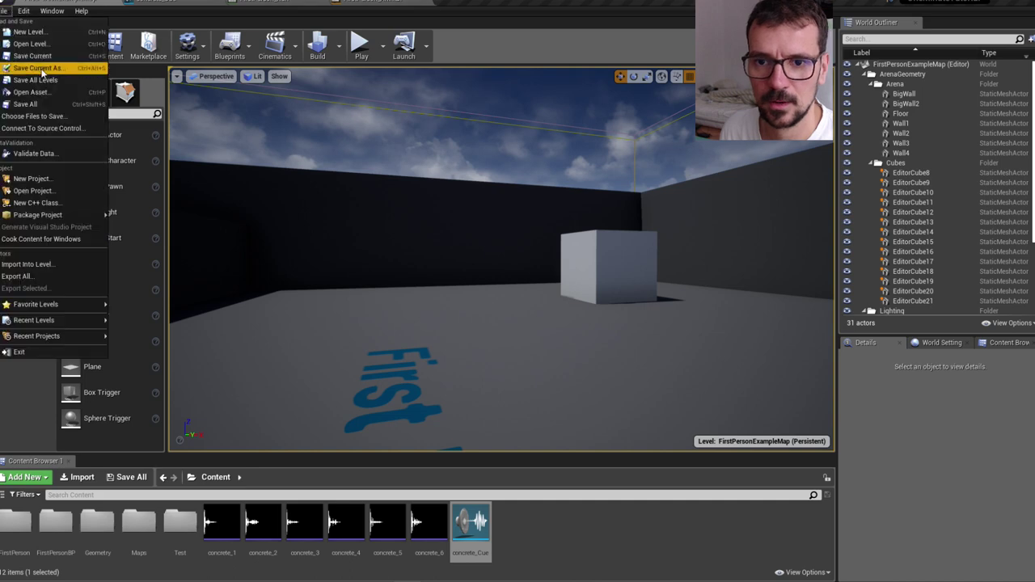
pyautogui.click(26, 104)
pyautogui.click(360, 46)
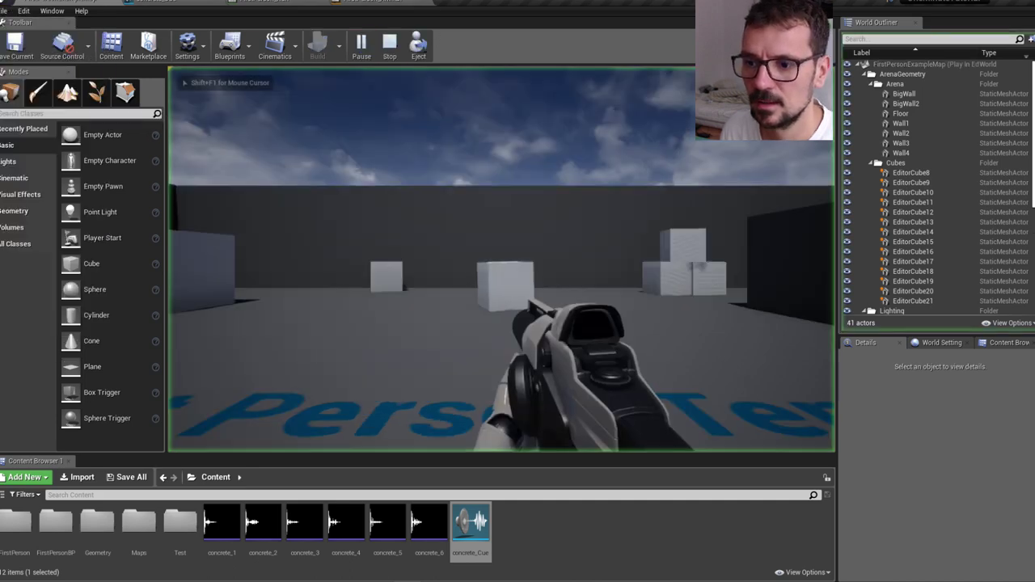